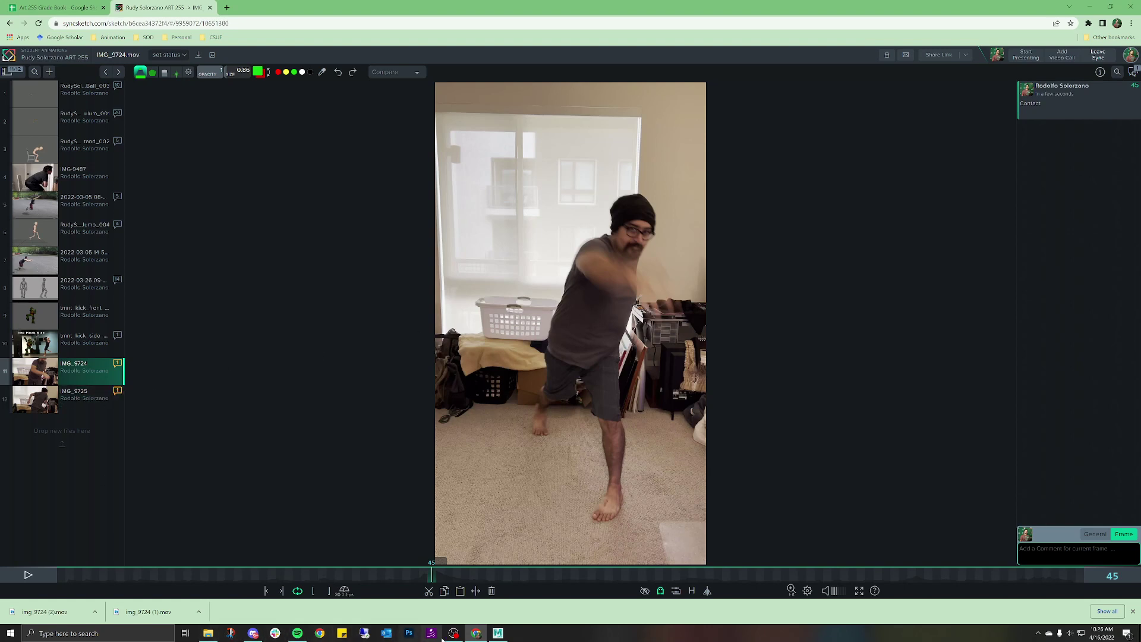
# - Delete the existing image plane from Maya's front view
pyautogui.click(498, 632)
pyautogui.click(525, 224)
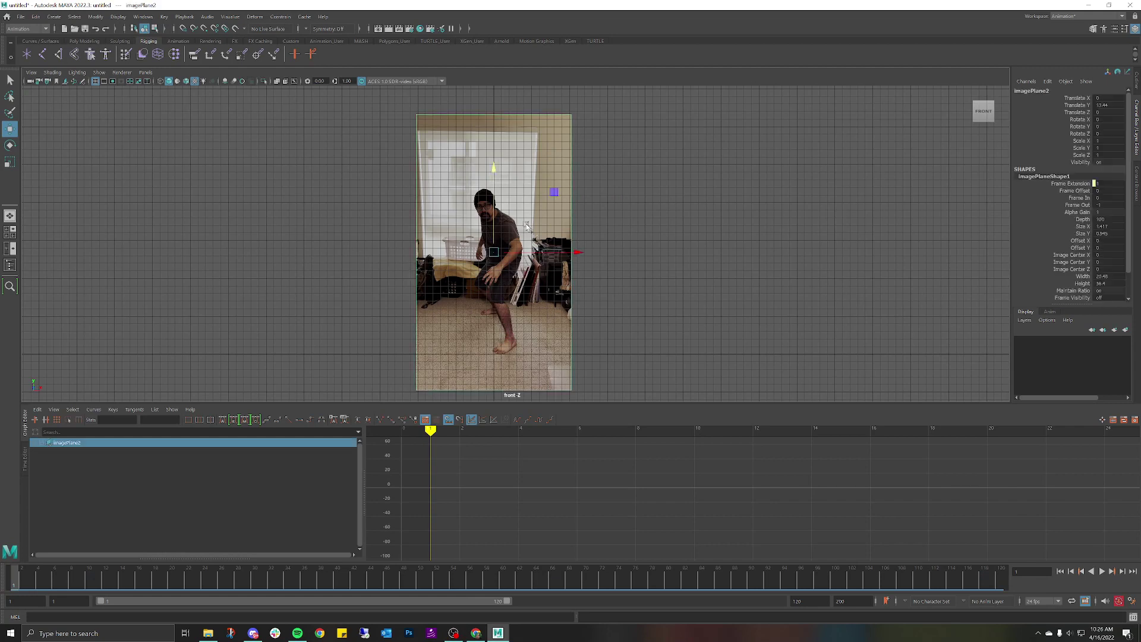
pyautogui.press('Delete')
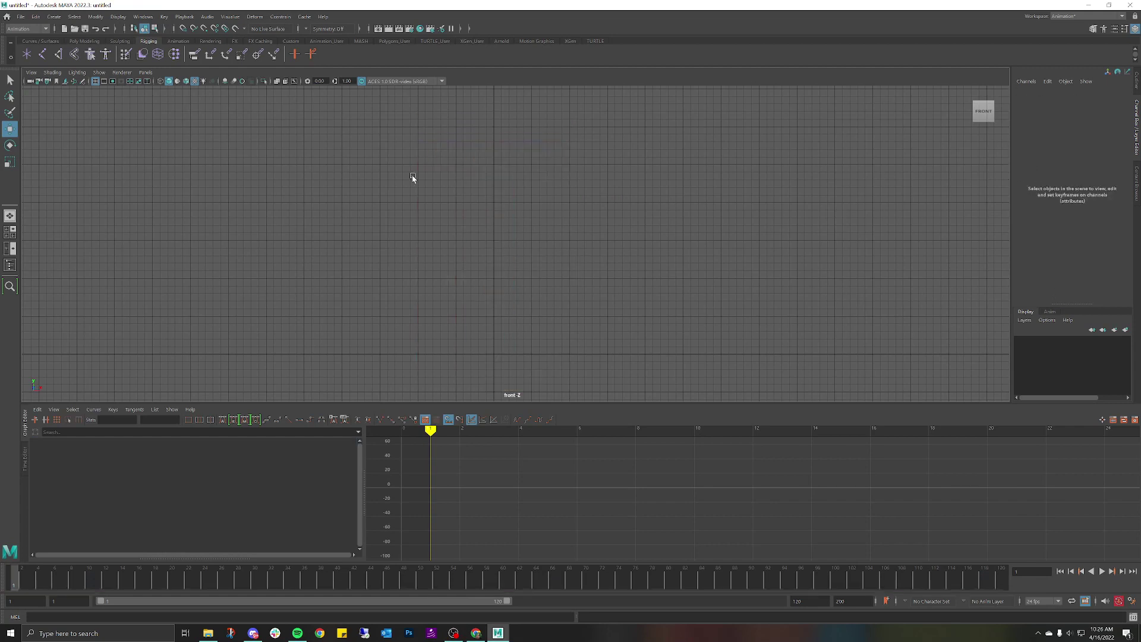
# - Import IMG_9724 from Downloads as a movie image plane in the front view
pyautogui.click(30, 71)
pyautogui.moveTo(61, 275)
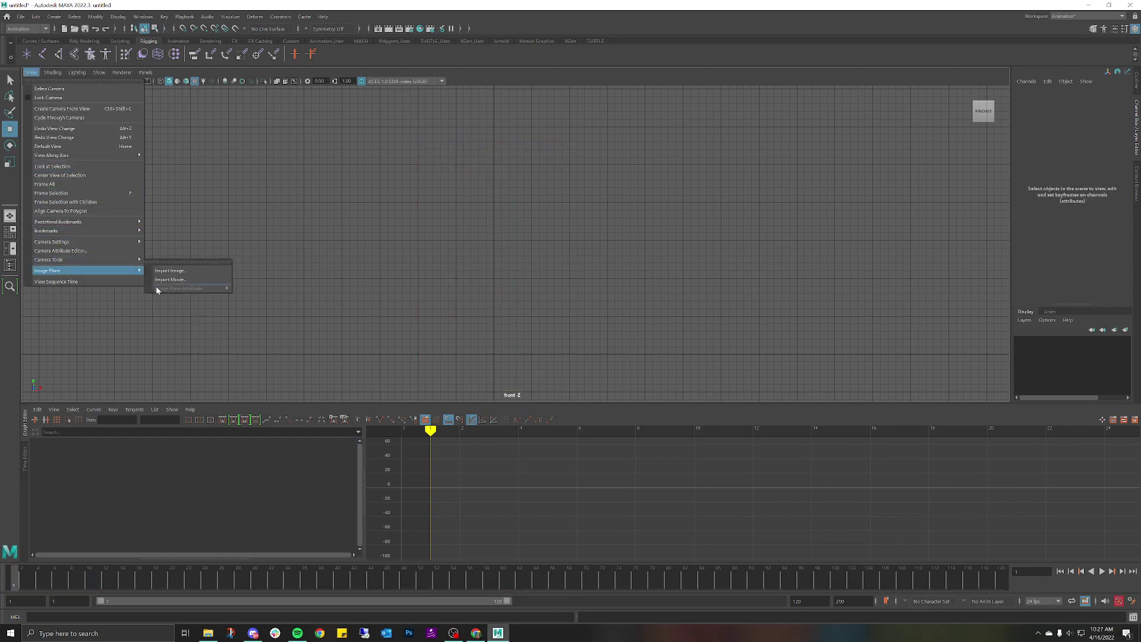
pyautogui.click(178, 283)
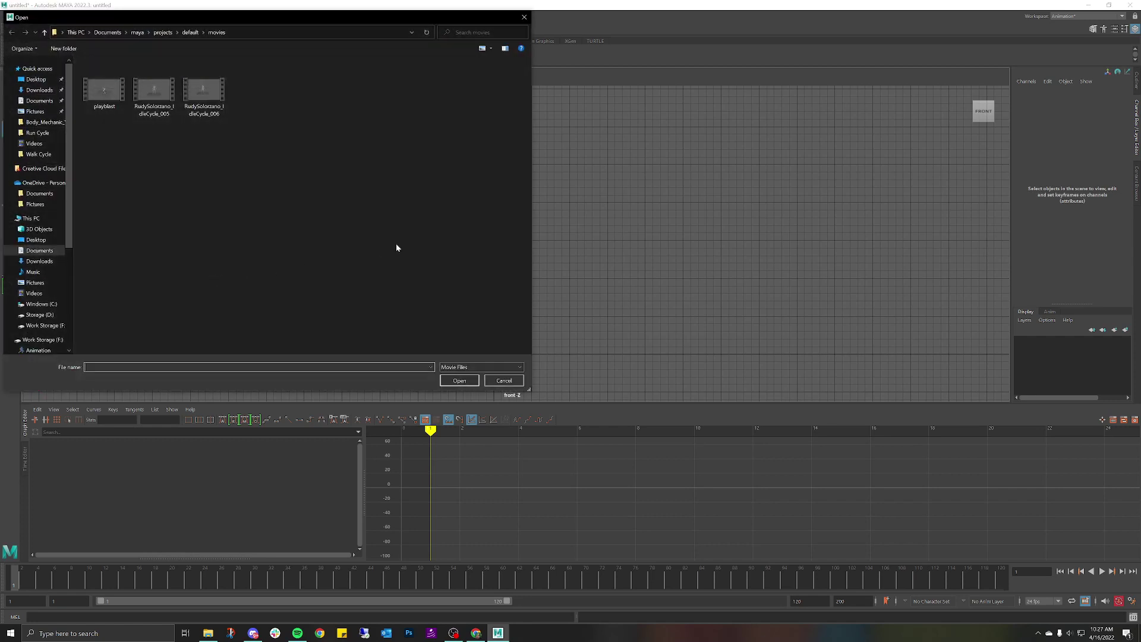
pyautogui.click(40, 90)
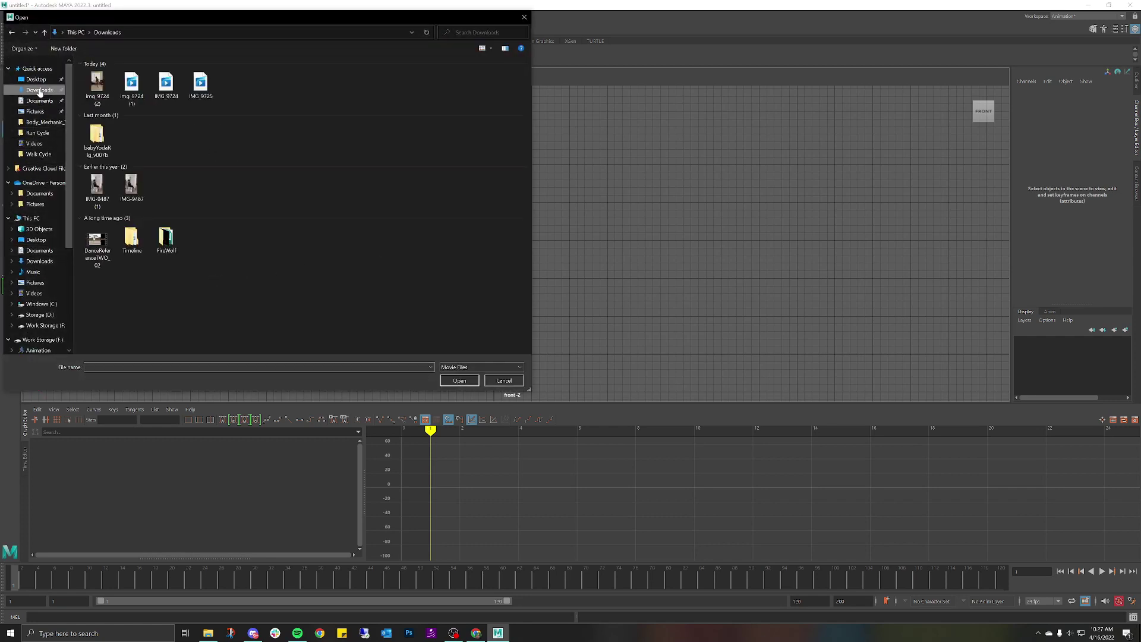
pyautogui.doubleClick(166, 84)
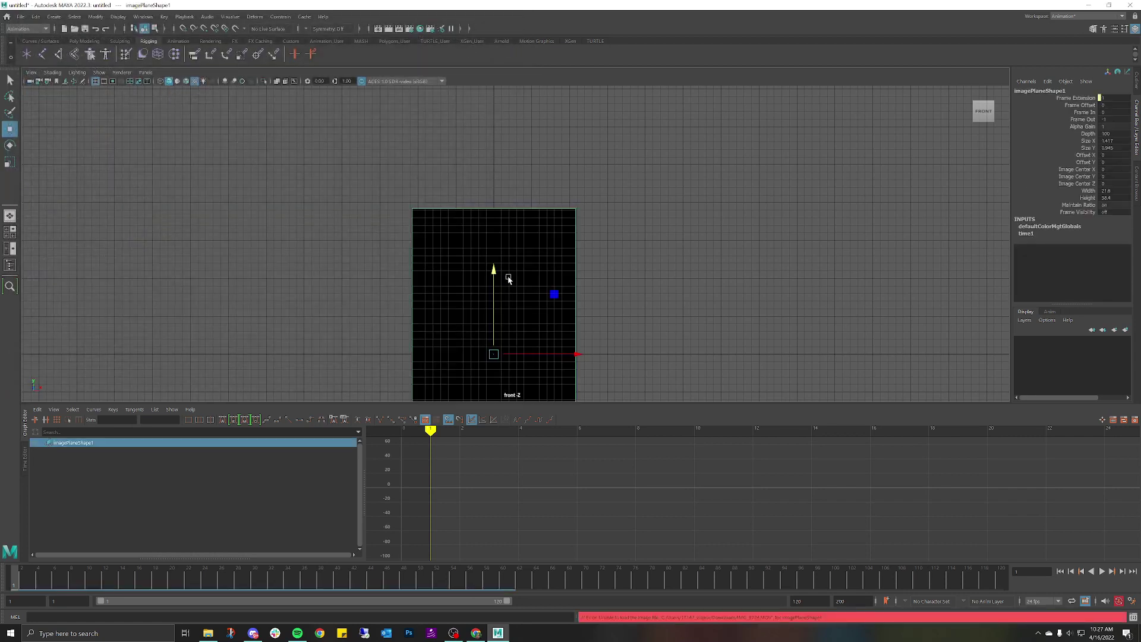
# - Scrub the timeline to test playback, then delete the broken imagePlane2
pyautogui.keyDown('alt'); pyautogui.moveTo(509, 280); pyautogui.dragTo(604, 209, button='right'); pyautogui.keyUp('alt')
pyautogui.click(640, 239)
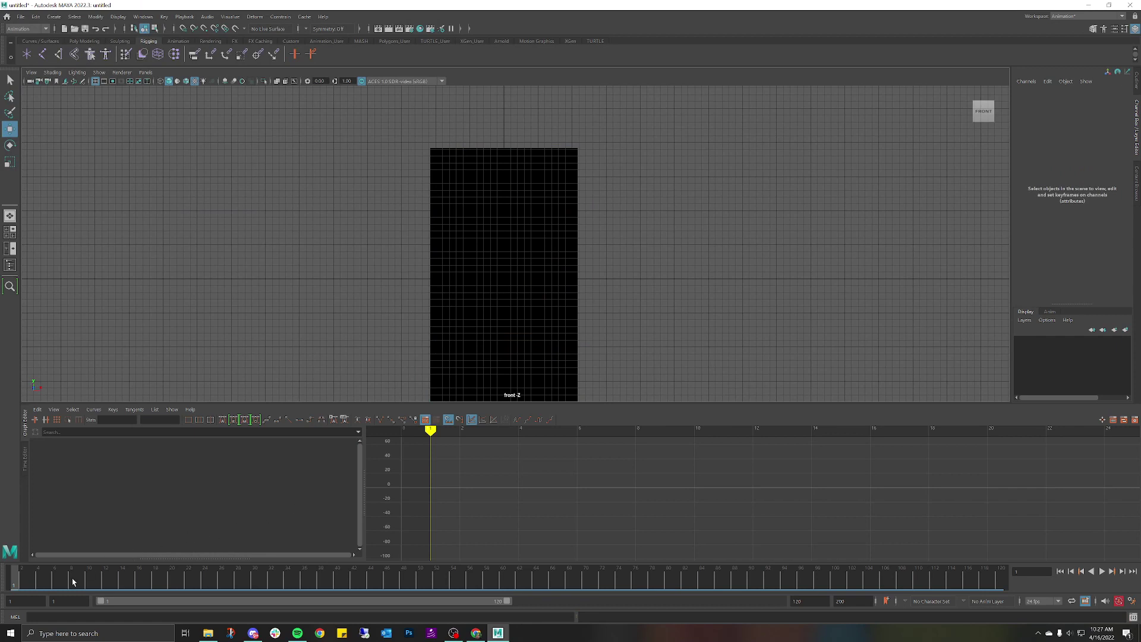
pyautogui.moveTo(72, 581); pyautogui.dragTo(14, 582)
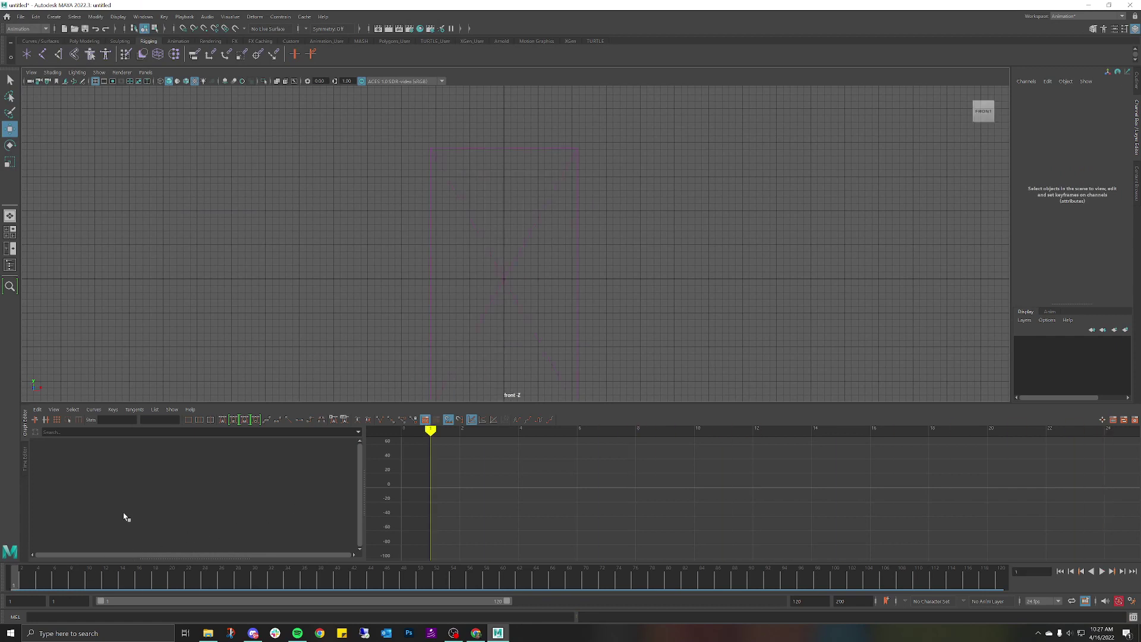
pyautogui.click(576, 237)
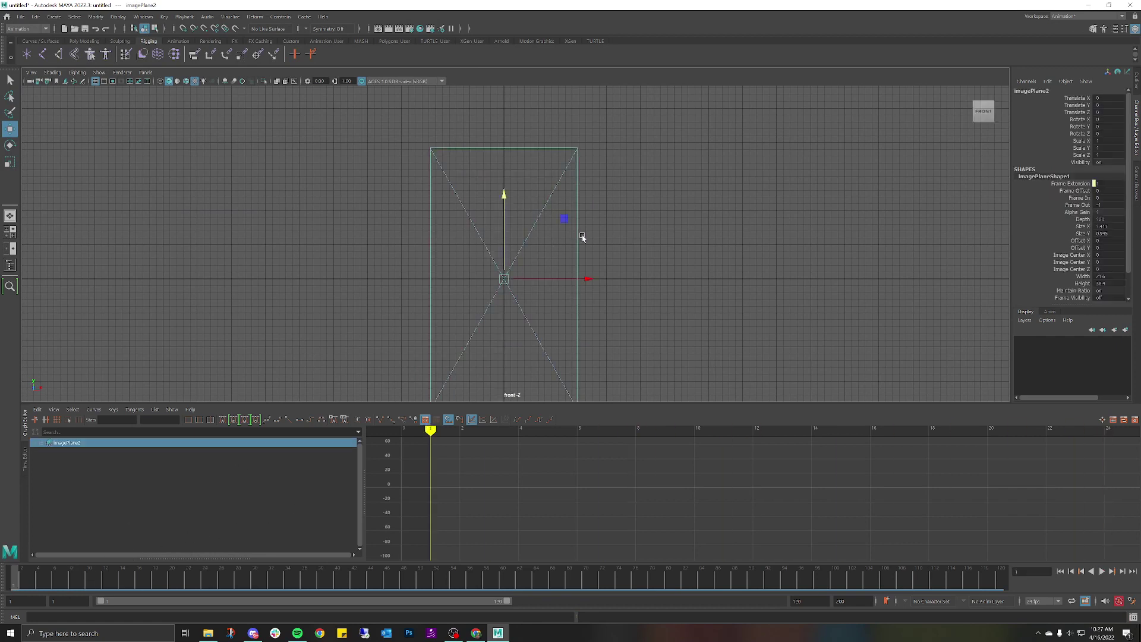
pyautogui.press('Delete')
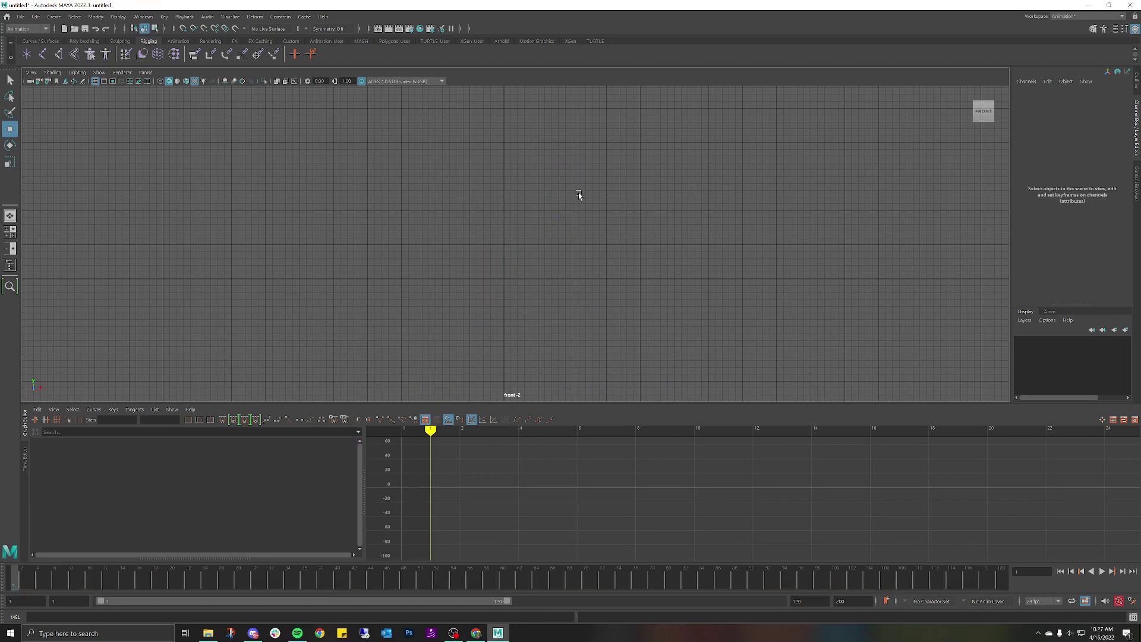
pyautogui.keyDown('alt'); pyautogui.moveTo(578, 194); pyautogui.dragTo(586, 273, button='middle'); pyautogui.keyUp('alt')
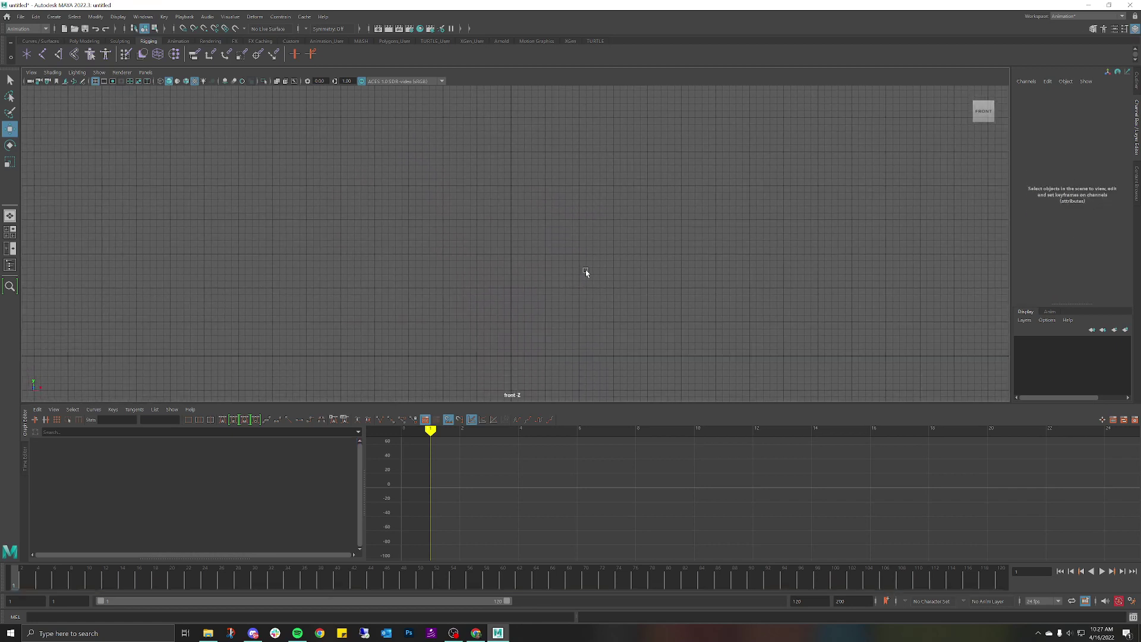
# - Show the download options for the IMG_9724 video in SyncSketch
pyautogui.click(480, 634)
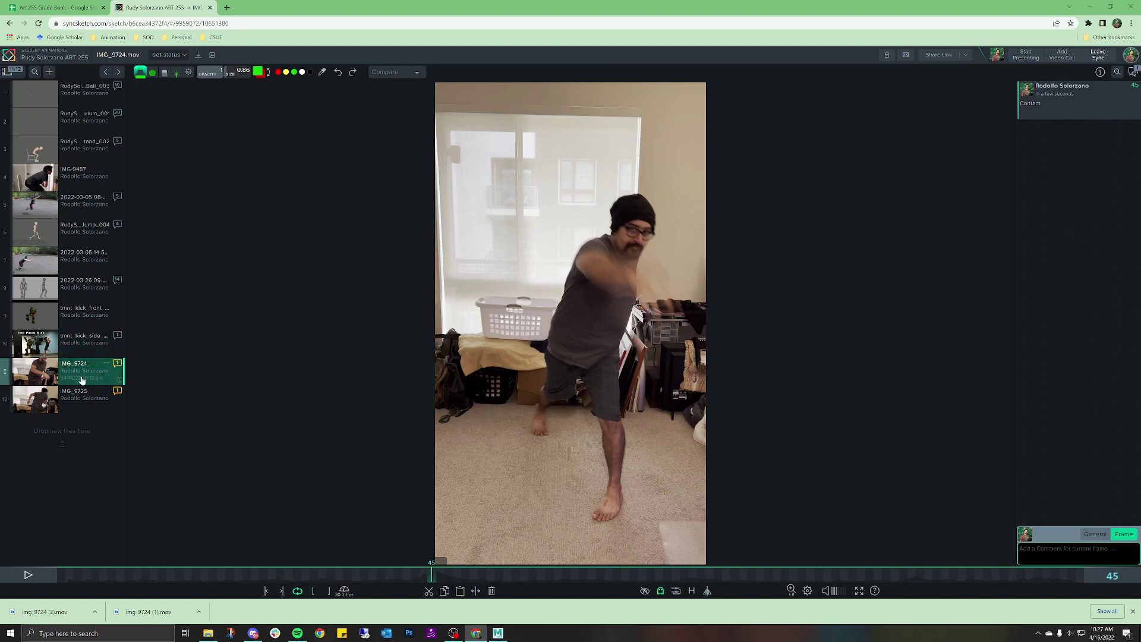
pyautogui.click(197, 55)
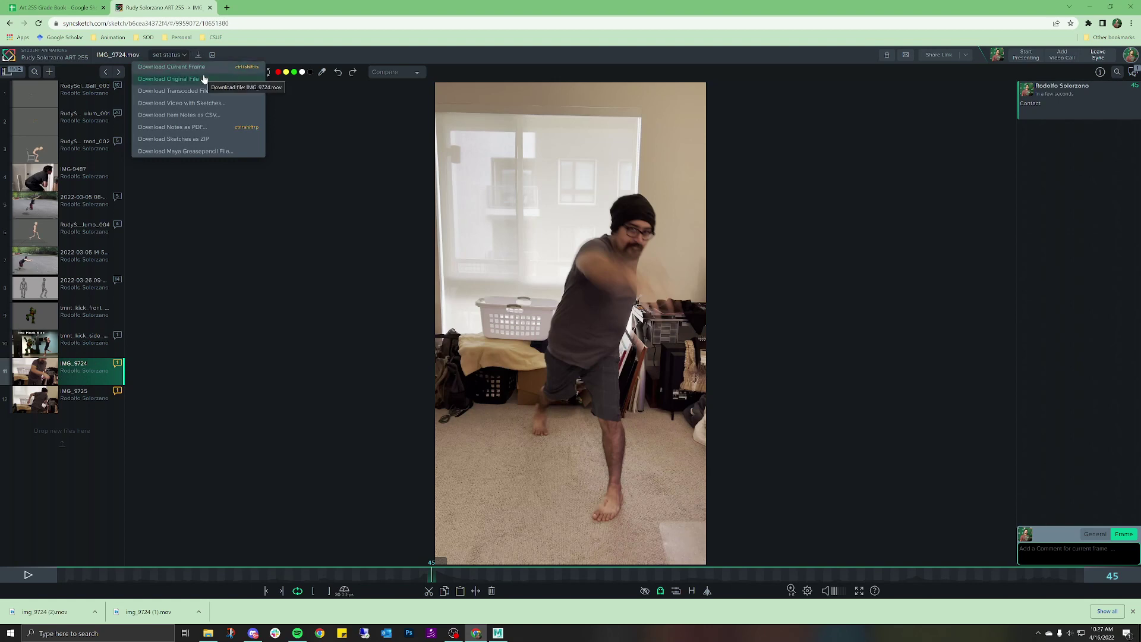
# - Import the downloaded IMG_9724 MOV from Downloads onto a new front-view image plane
pyautogui.click(497, 633)
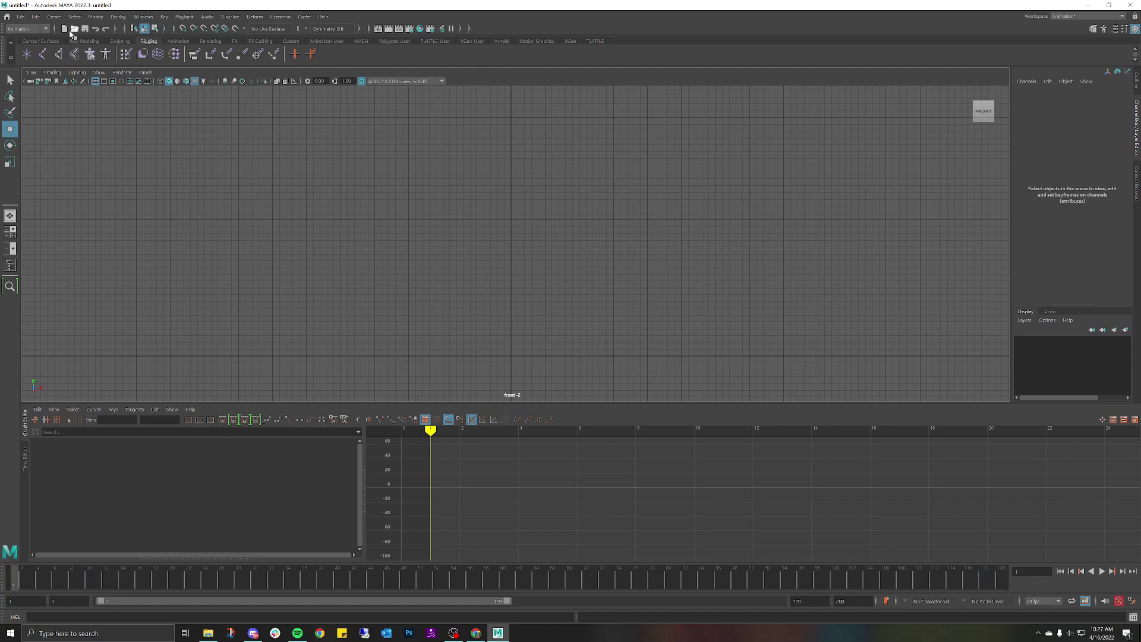
pyautogui.click(31, 72)
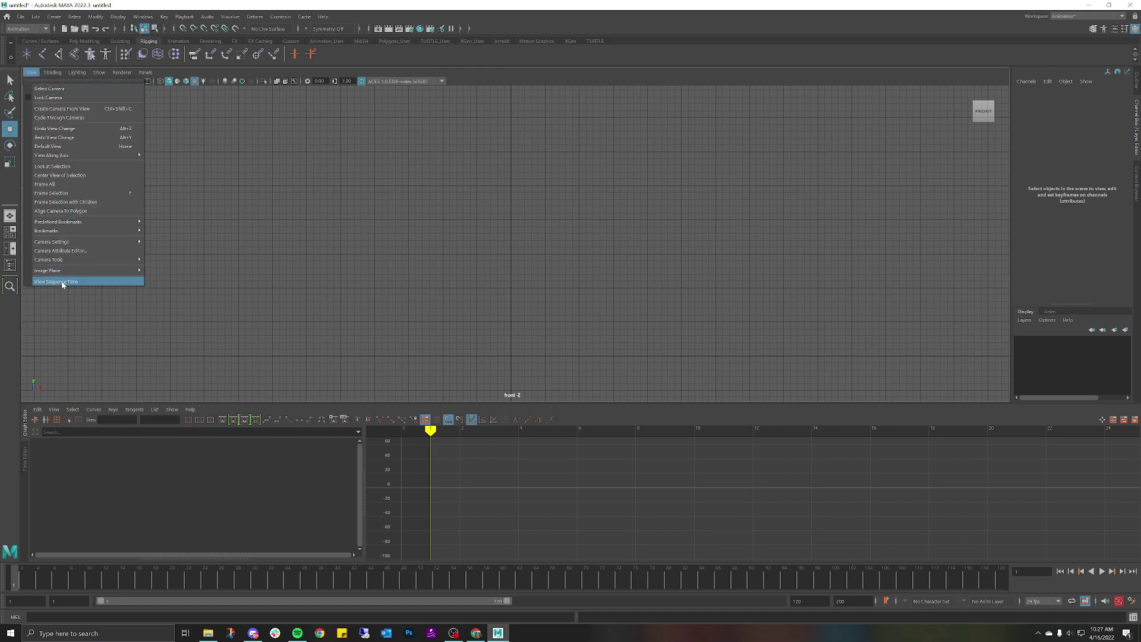
pyautogui.moveTo(63, 272)
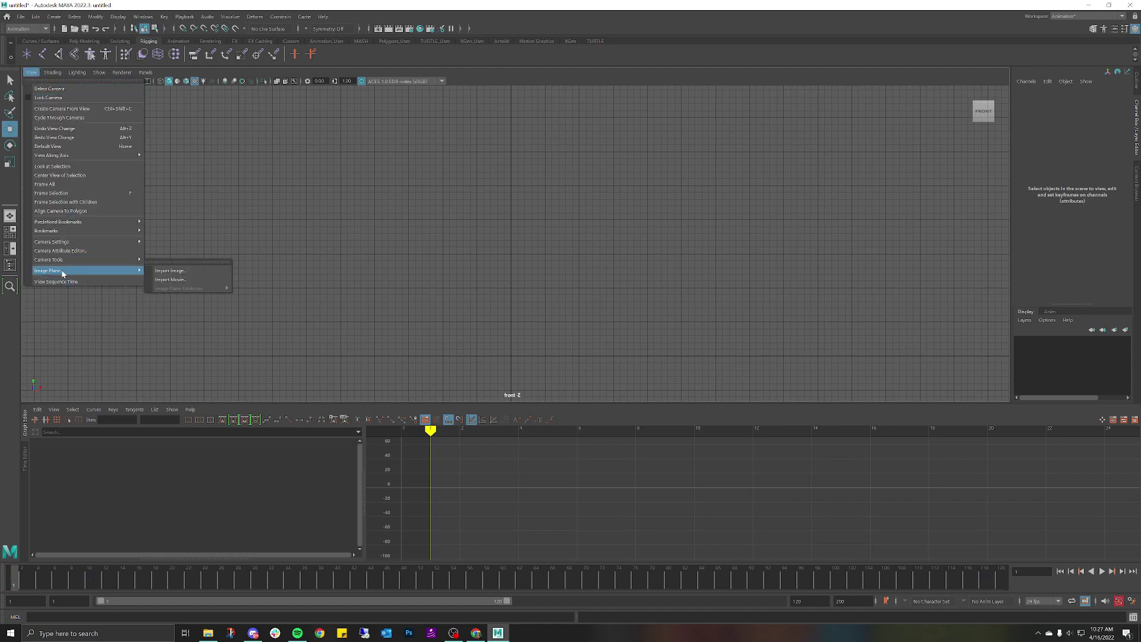
pyautogui.click(169, 285)
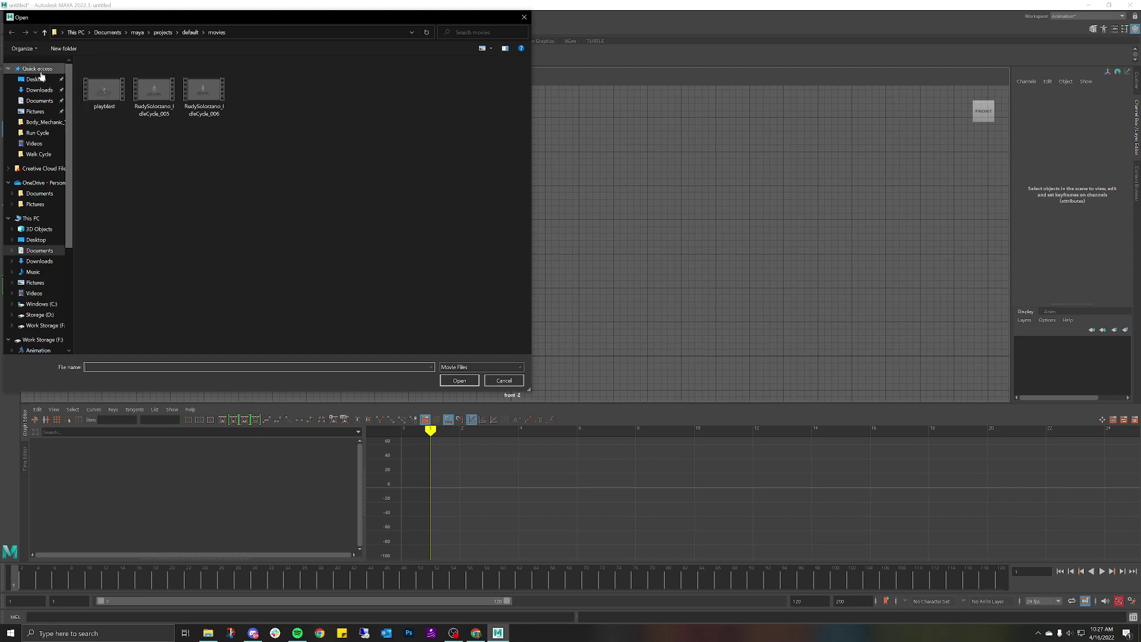
pyautogui.click(37, 90)
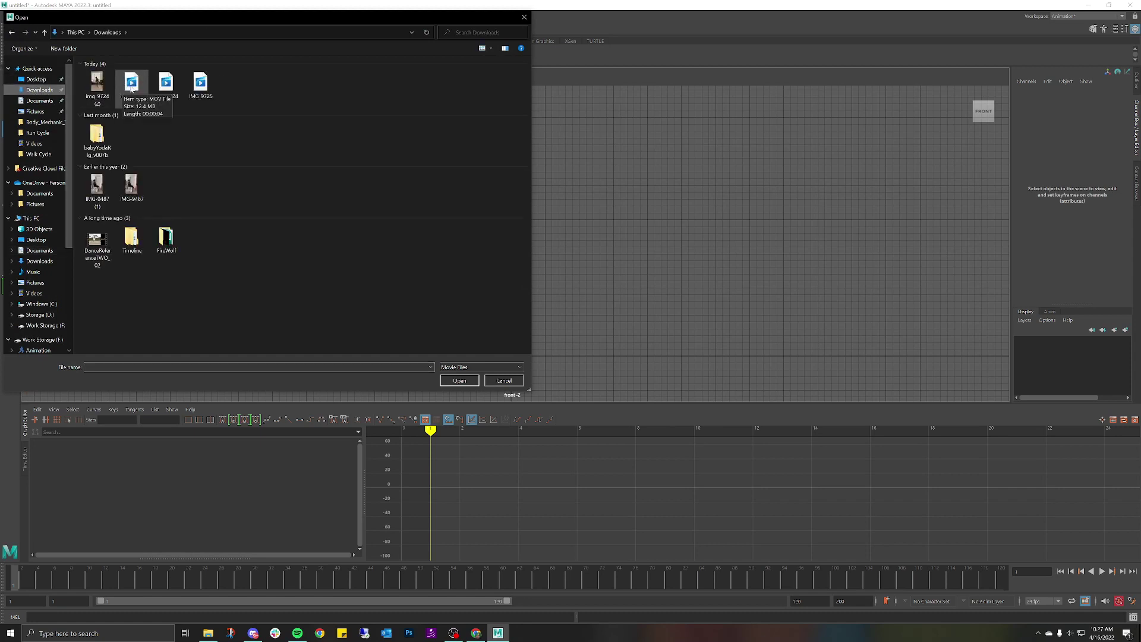
pyautogui.doubleClick(131, 88)
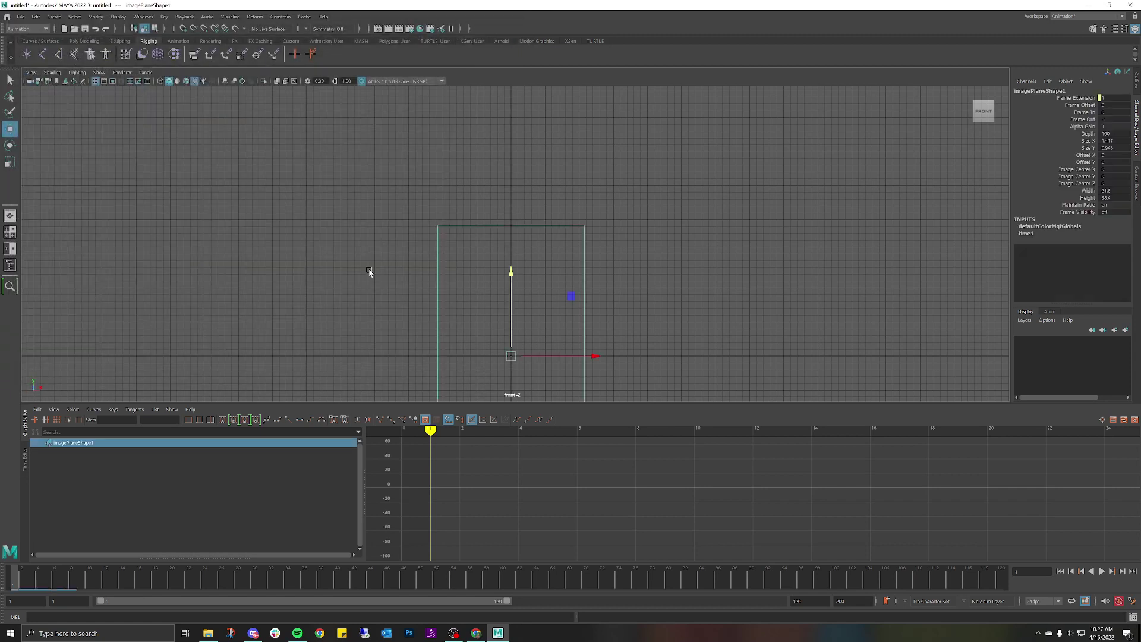
# - Play the video on the timeline to test it, then stop at frame 1 and clear the selection
pyautogui.keyDown('alt'); pyautogui.moveTo(544, 297); pyautogui.dragTo(528, 197, button='middle'); pyautogui.keyUp('alt')
pyautogui.hotkey('alt', 'v')
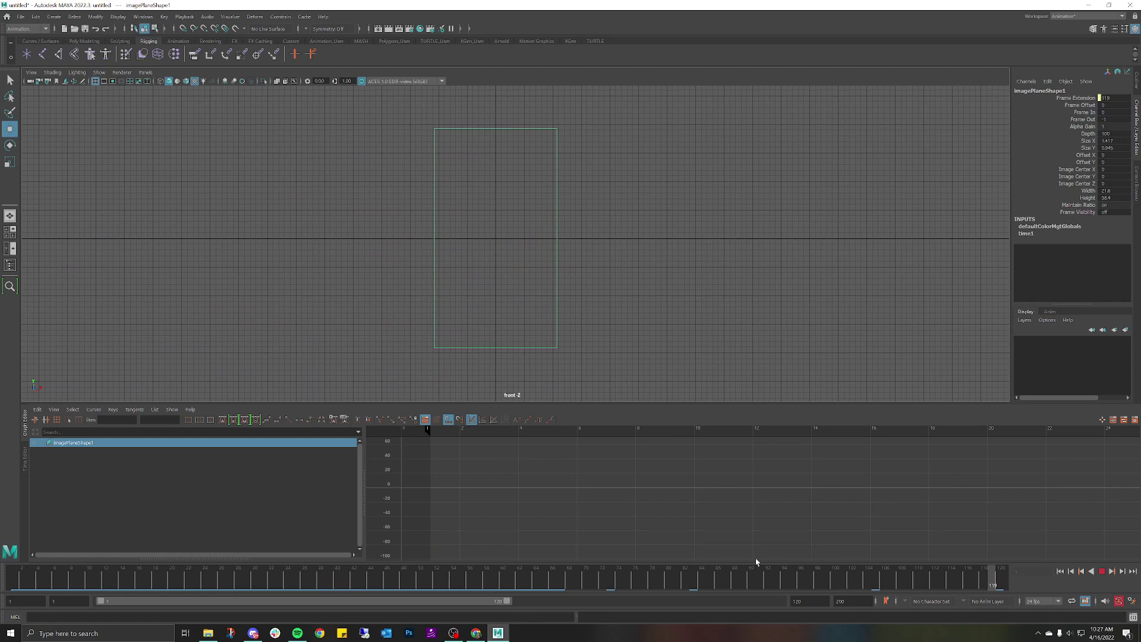
pyautogui.click(15, 578)
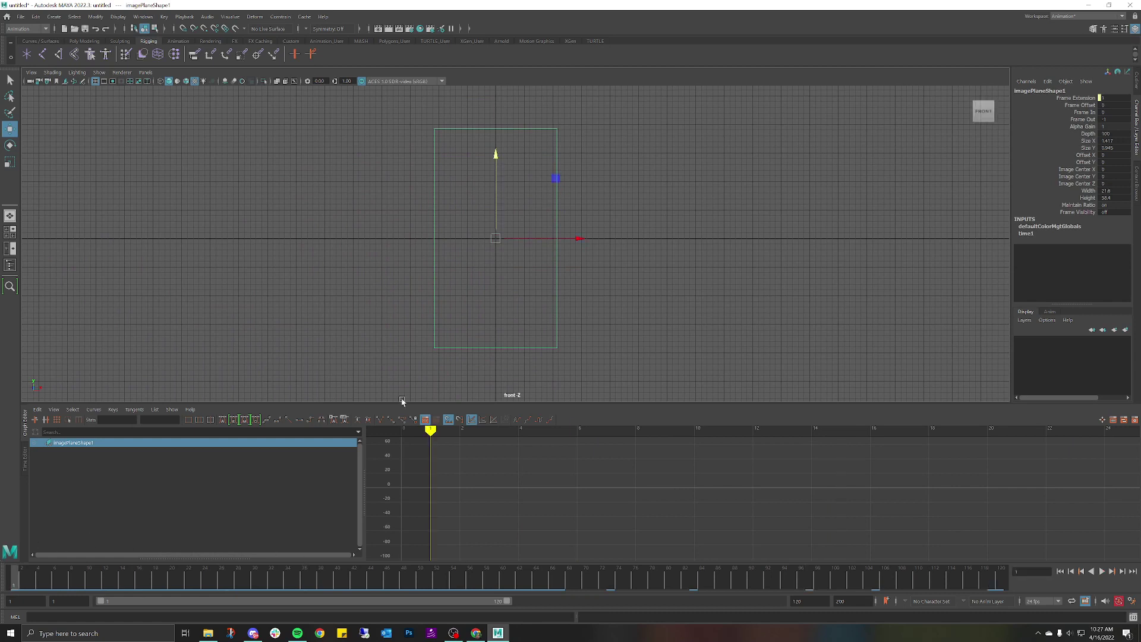
pyautogui.click(557, 193)
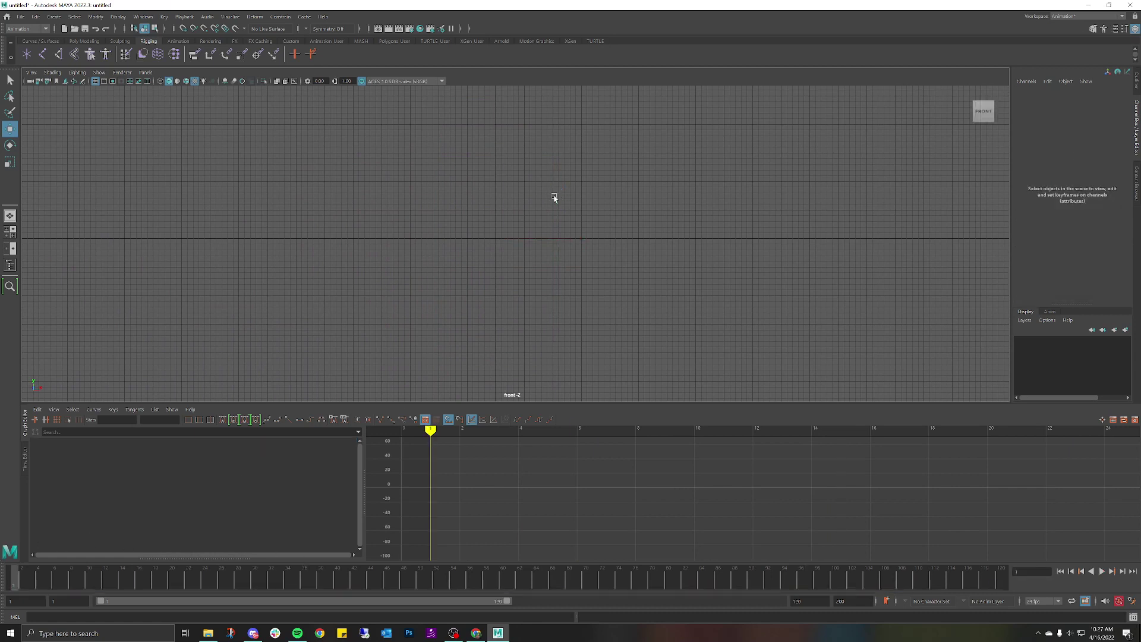
pyautogui.keyDown('alt'); pyautogui.moveTo(544, 196); pyautogui.dragTo(499, 303, button='middle'); pyautogui.keyUp('alt')
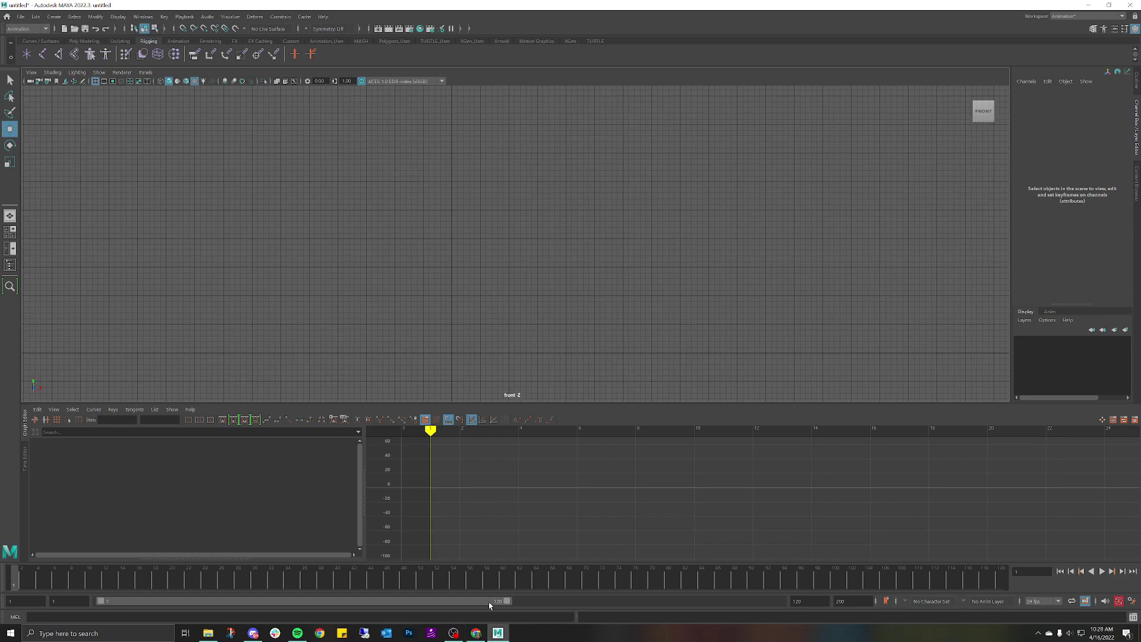
pyautogui.click(473, 634)
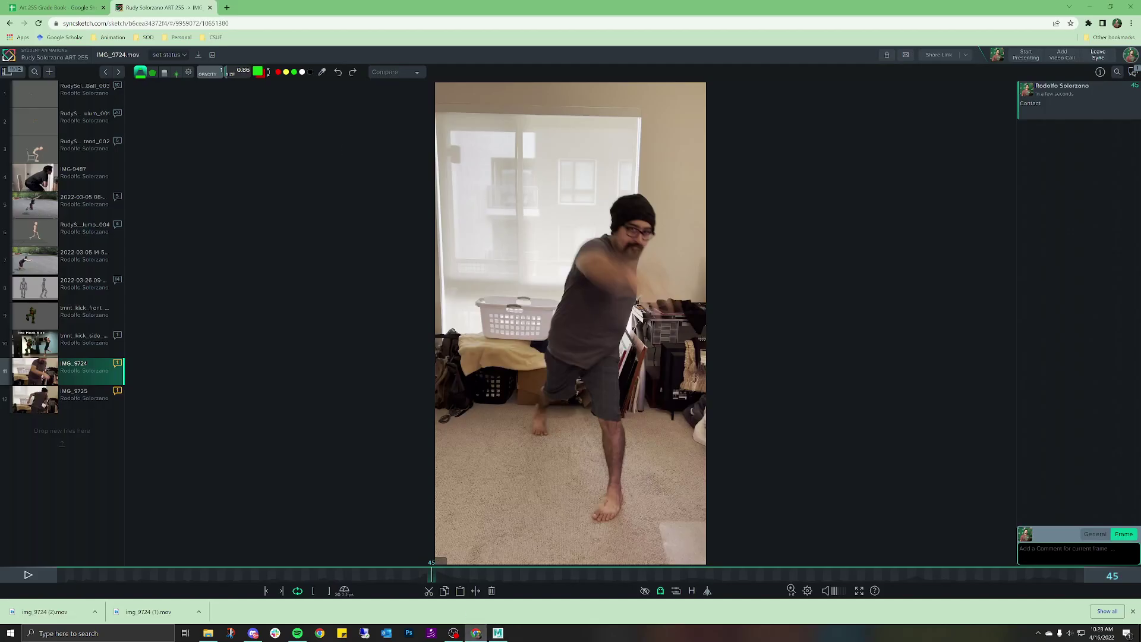
pyautogui.click(197, 57)
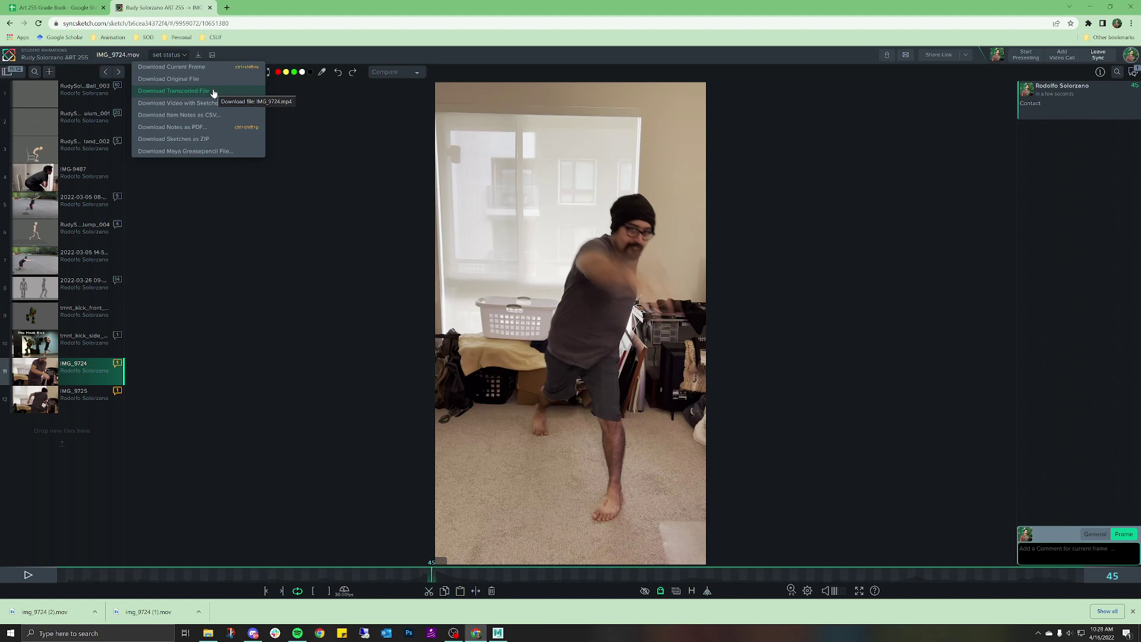
# - Import img_9724 (2) from Downloads as a movie image plane in Maya's front view
pyautogui.click(498, 633)
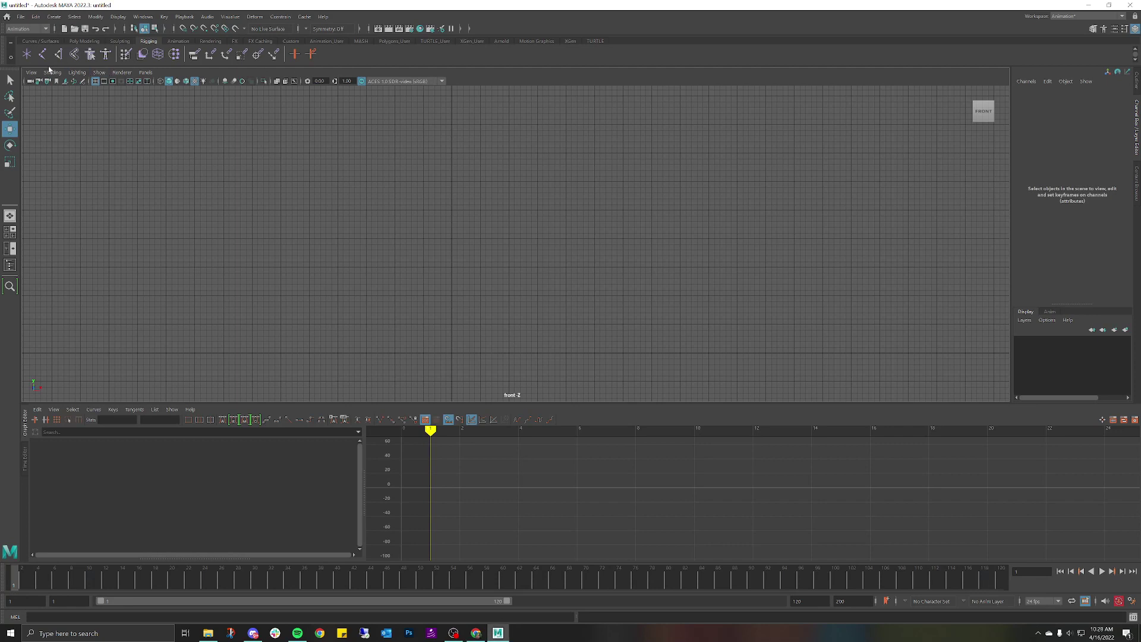
pyautogui.click(33, 73)
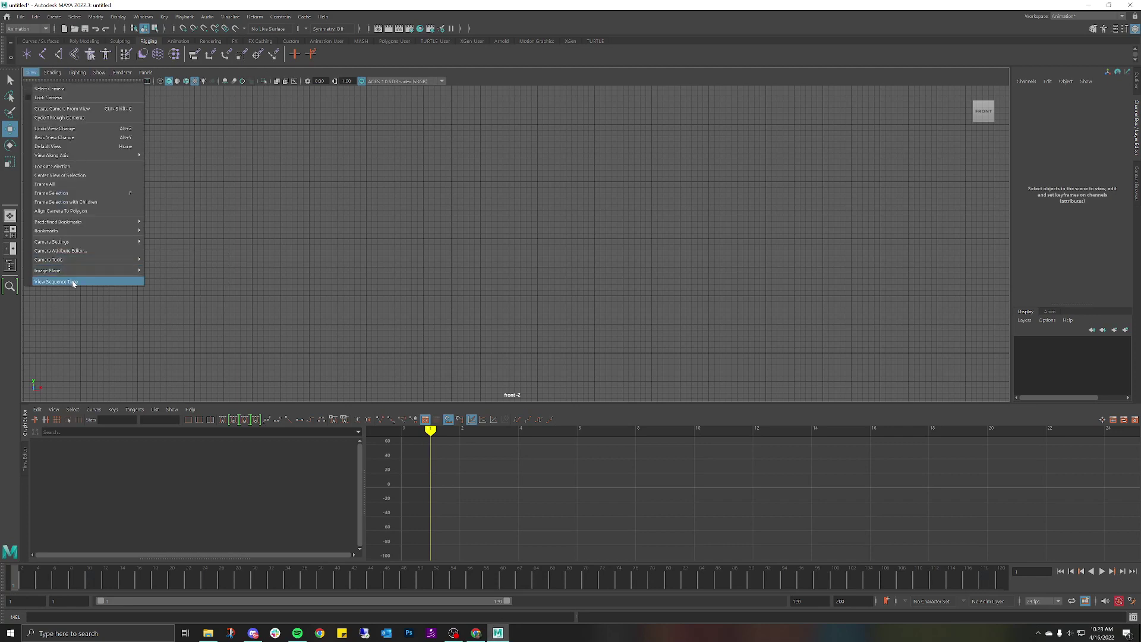
pyautogui.moveTo(79, 274)
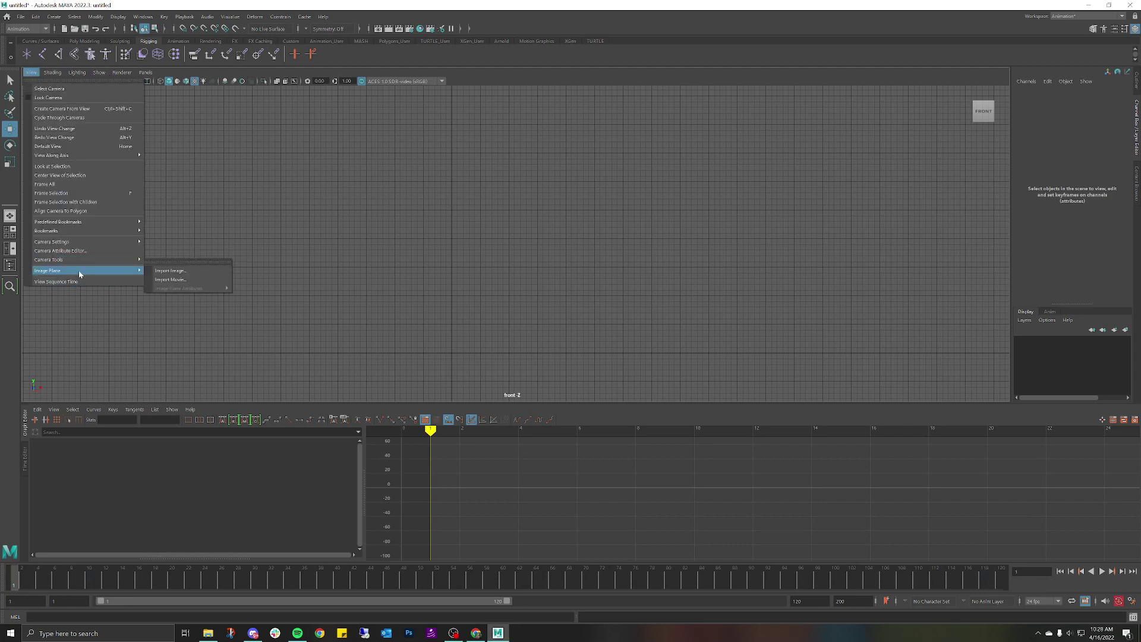
pyautogui.click(171, 281)
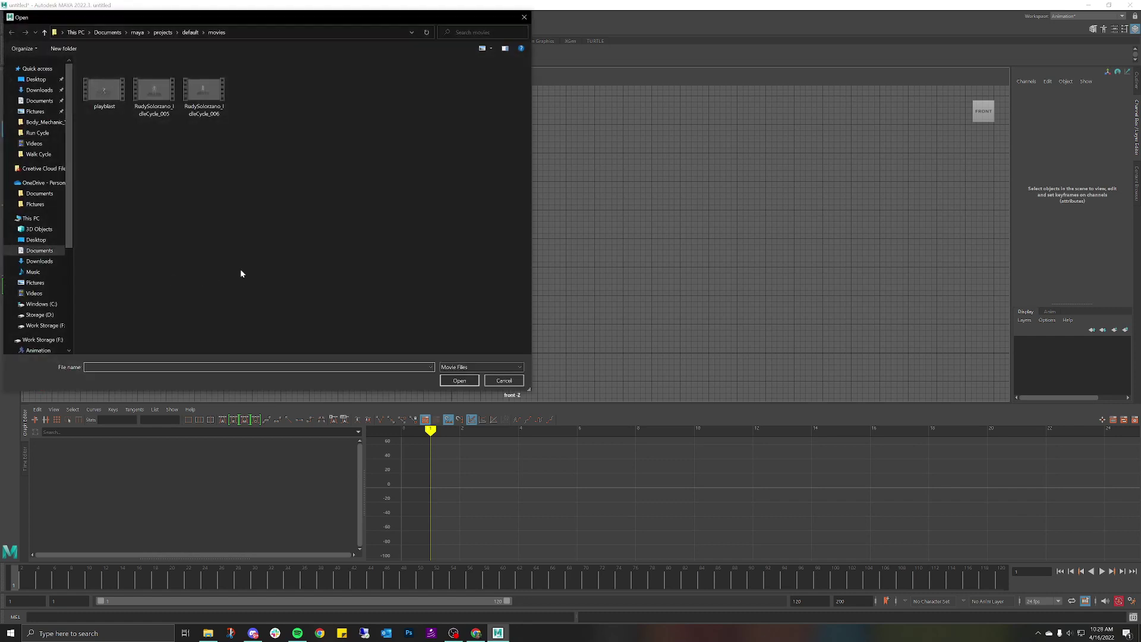
pyautogui.click(39, 89)
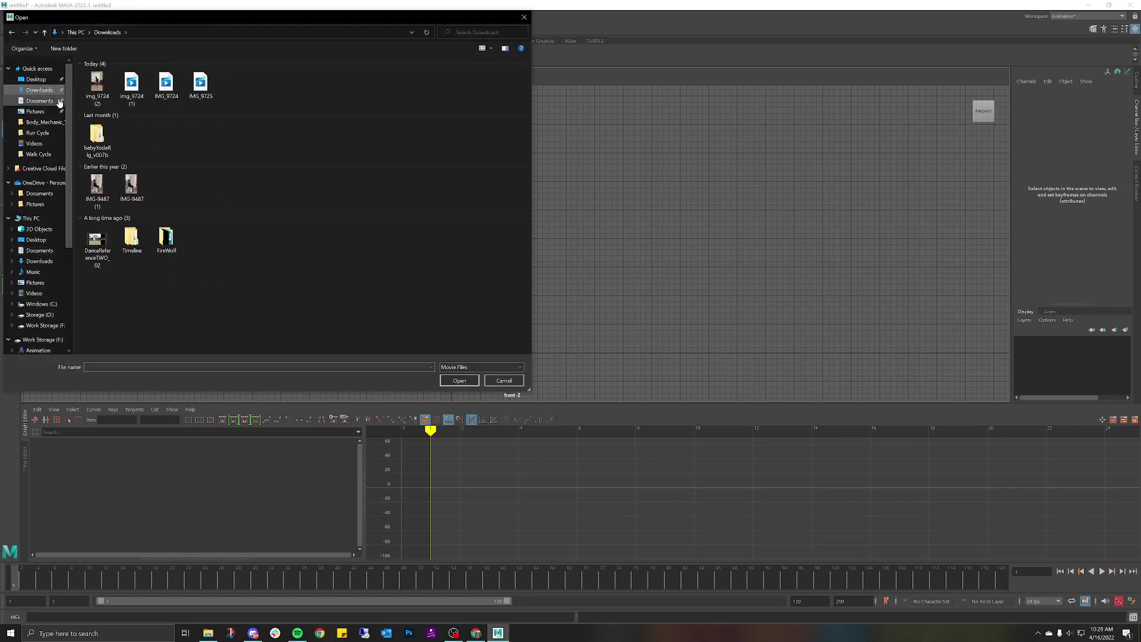
pyautogui.doubleClick(101, 87)
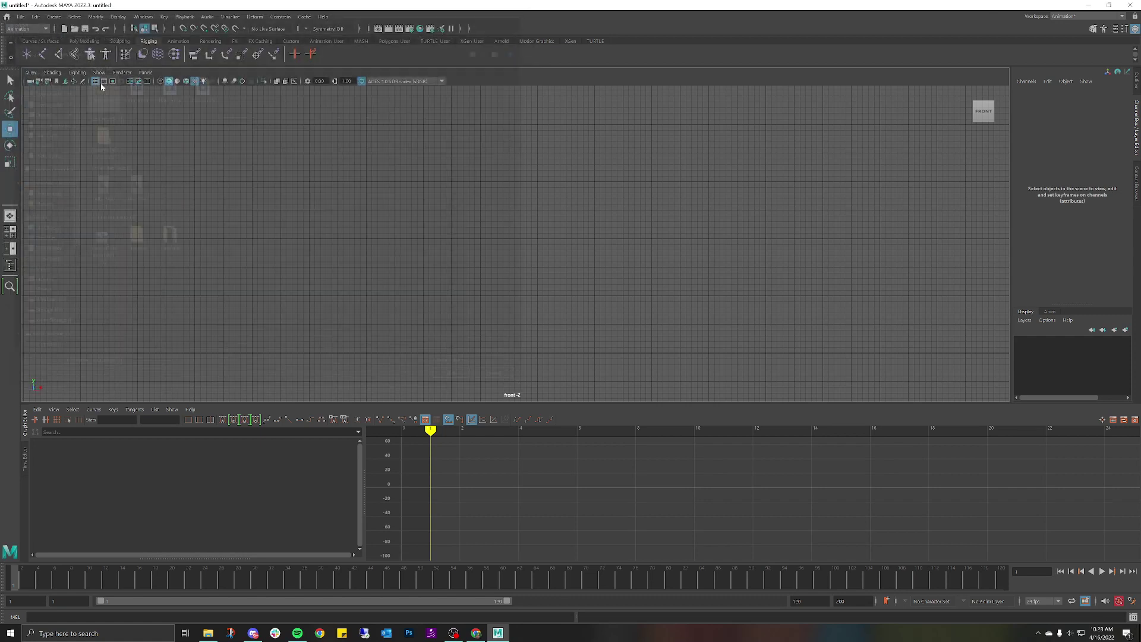
# - Raise the image plane so the kicker's feet sit on the ground line, and zoom in
pyautogui.keyDown('alt'); pyautogui.moveTo(499, 227); pyautogui.dragTo(492, 178, button='middle'); pyautogui.keyUp('alt')
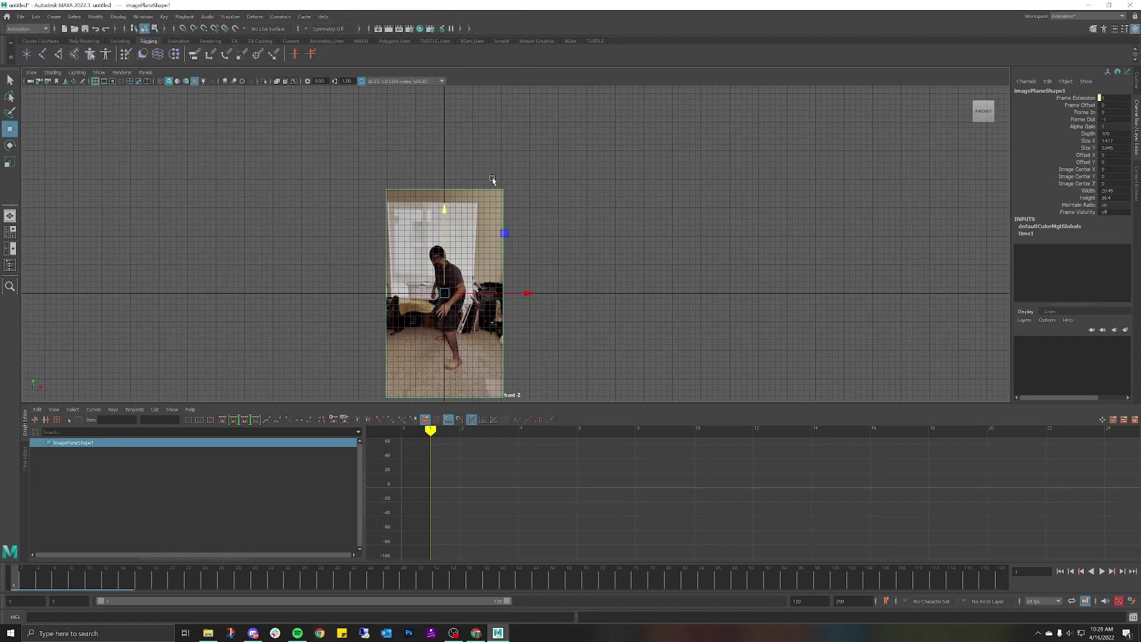
pyautogui.moveTo(446, 215); pyautogui.dragTo(442, 137)
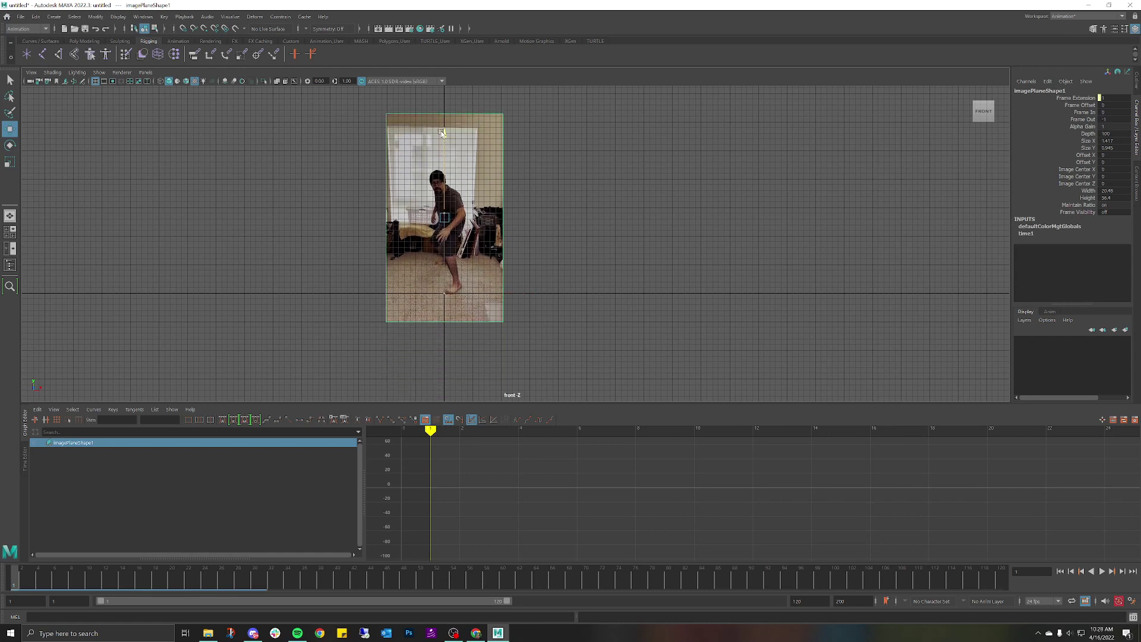
pyautogui.scroll(2, 503, 164)
pyautogui.keyDown('alt'); pyautogui.moveTo(552, 183); pyautogui.dragTo(601, 222, button='middle'); pyautogui.keyUp('alt')
pyautogui.scroll(1, 607, 214)
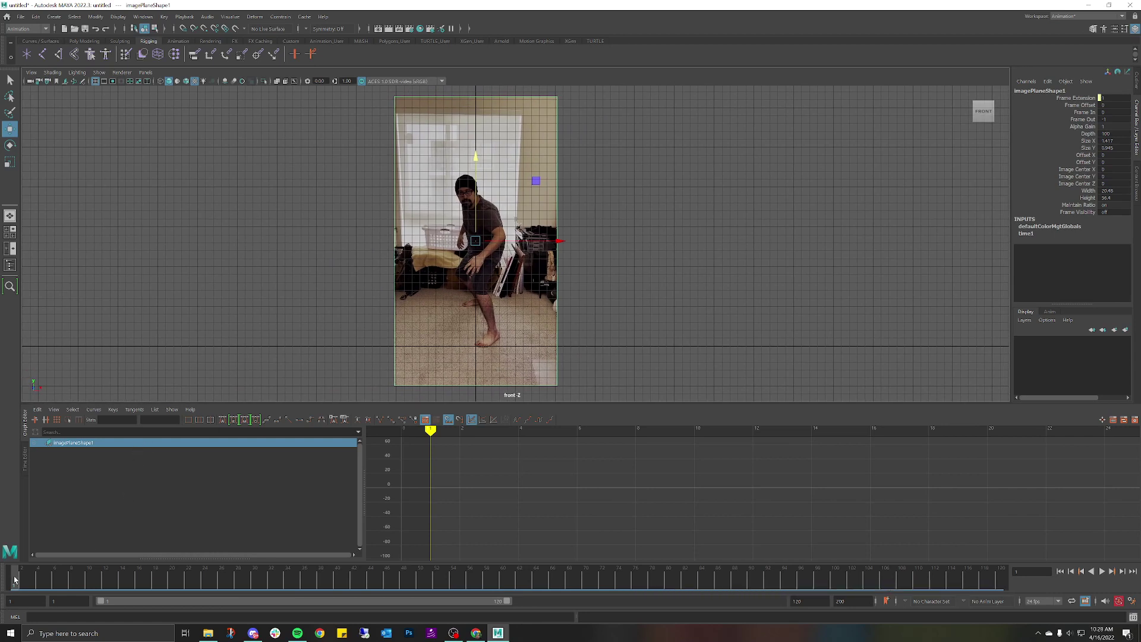
# - Scrub to frames 27 and 42 to check the video plays, then return to frame 1
pyautogui.moveTo(15, 579)
pyautogui.mouseDown()
pyautogui.moveTo(494, 575)
pyautogui.moveTo(194, 542)
pyautogui.moveTo(7, 544)
pyautogui.mouseUp()
pyautogui.moveTo(15, 573)
pyautogui.mouseDown()
pyautogui.moveTo(682, 557)
pyautogui.moveTo(13, 527)
pyautogui.moveTo(166, 517)
pyautogui.moveTo(606, 553)
pyautogui.moveTo(104, 541)
pyautogui.moveTo(24, 581)
pyautogui.mouseUp()
pyautogui.moveTo(15, 584)
pyautogui.mouseDown()
pyautogui.moveTo(57, 583)
pyautogui.moveTo(3, 575)
pyautogui.mouseUp()
pyautogui.click(52, 71)
pyautogui.click(31, 72)
pyautogui.moveTo(107, 273)
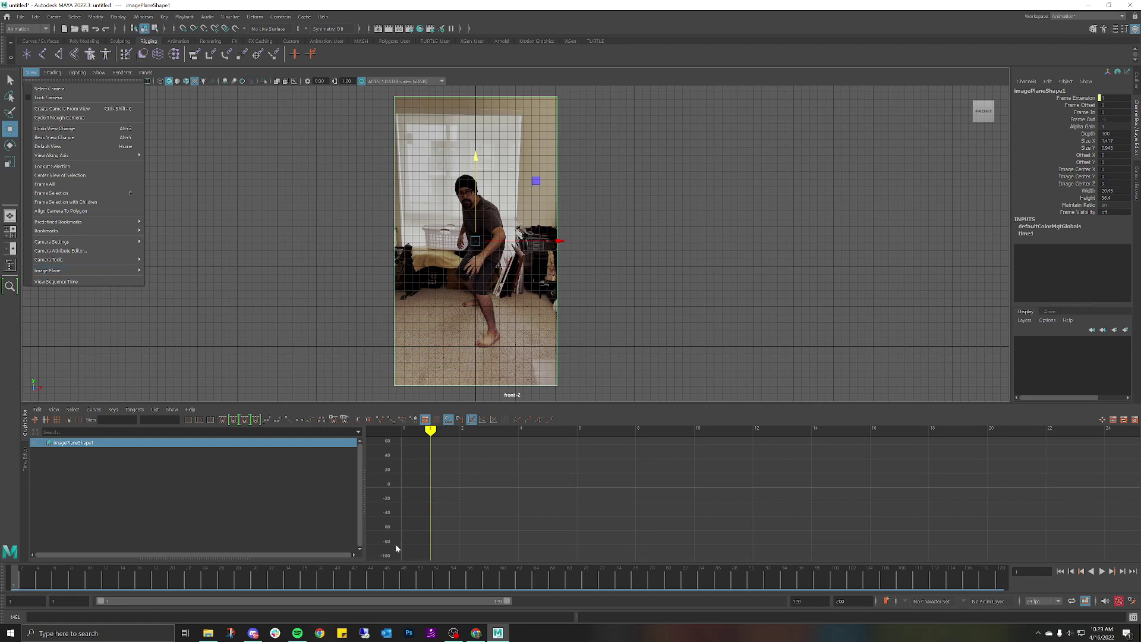
pyautogui.click(473, 634)
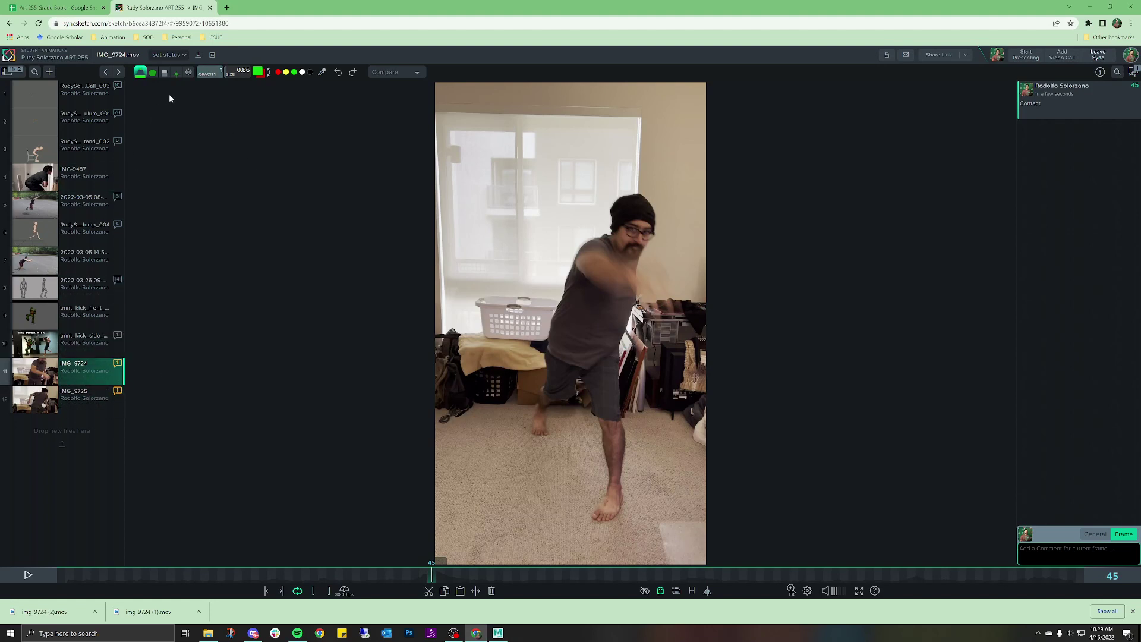
pyautogui.click(197, 55)
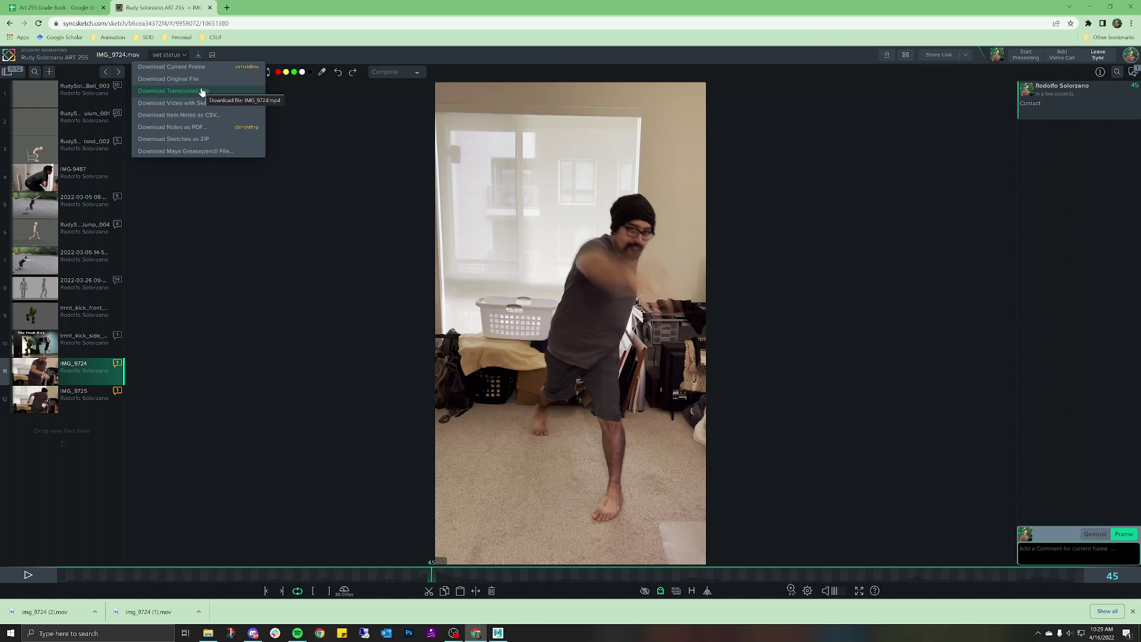
# - Replace the image plane with a fresh import of img_9724 (2) from Downloads
pyautogui.click(501, 634)
pyautogui.press('Delete')
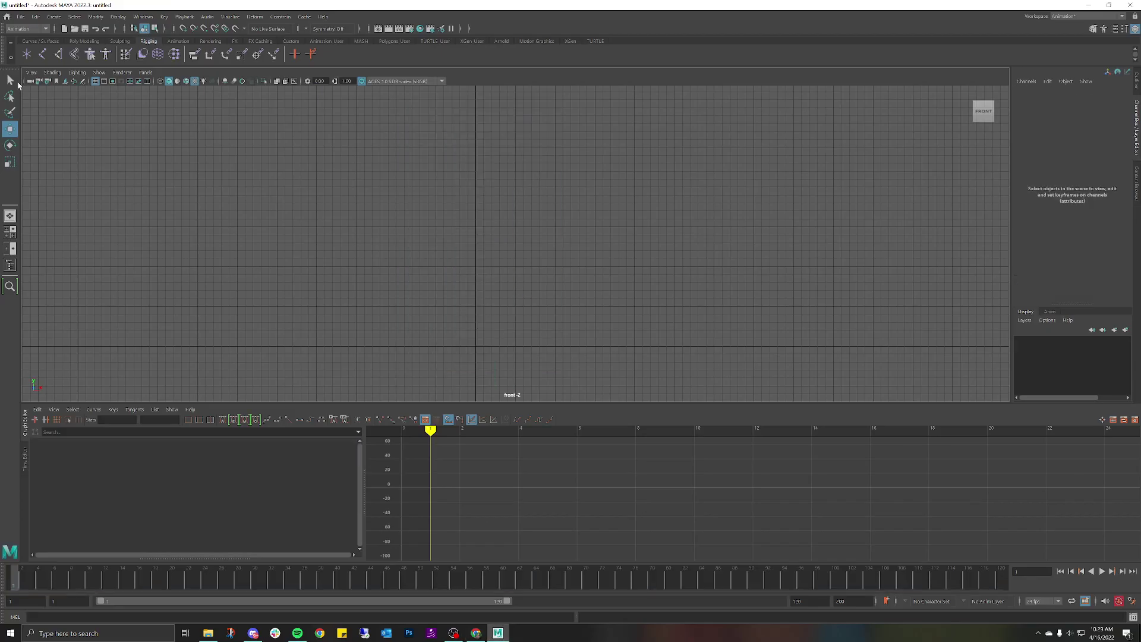
pyautogui.click(31, 72)
pyautogui.moveTo(109, 271)
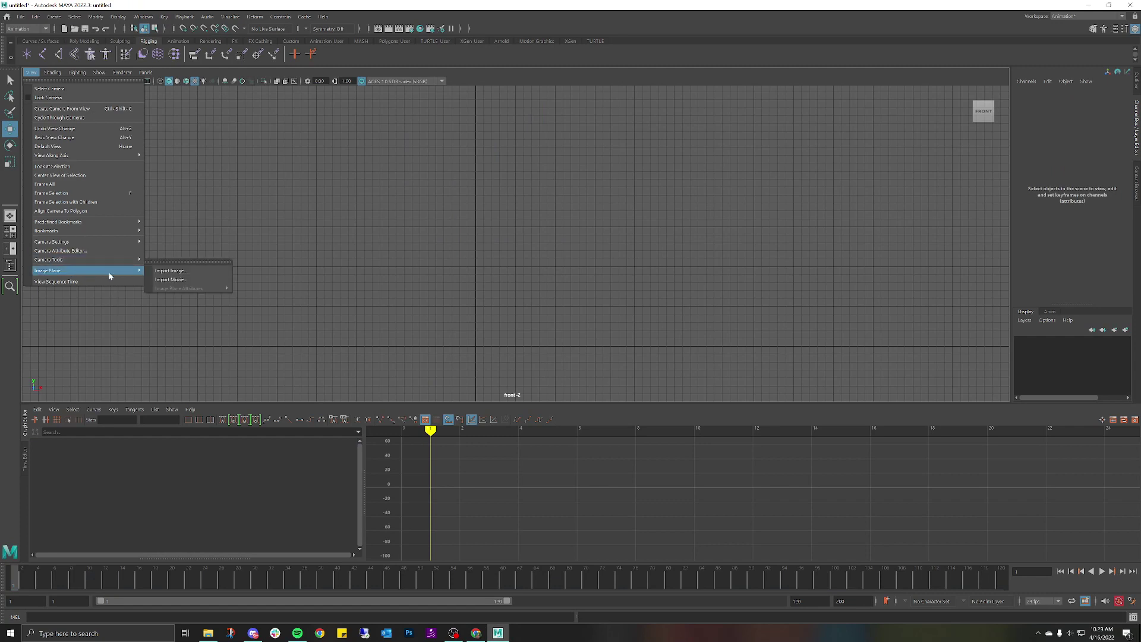
pyautogui.click(159, 280)
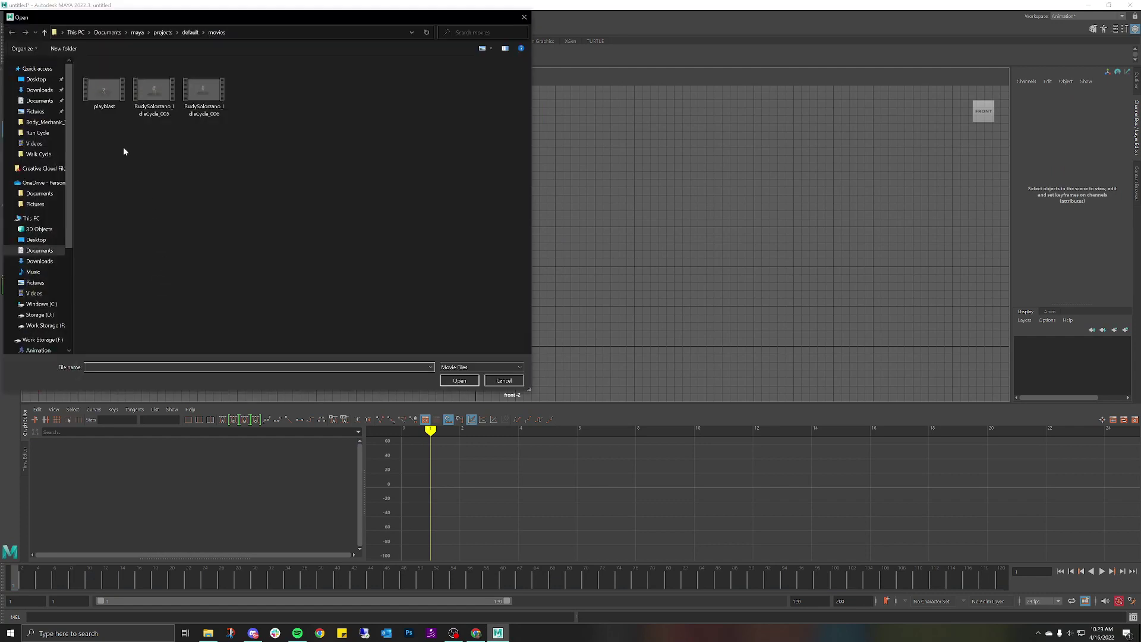
pyautogui.click(39, 90)
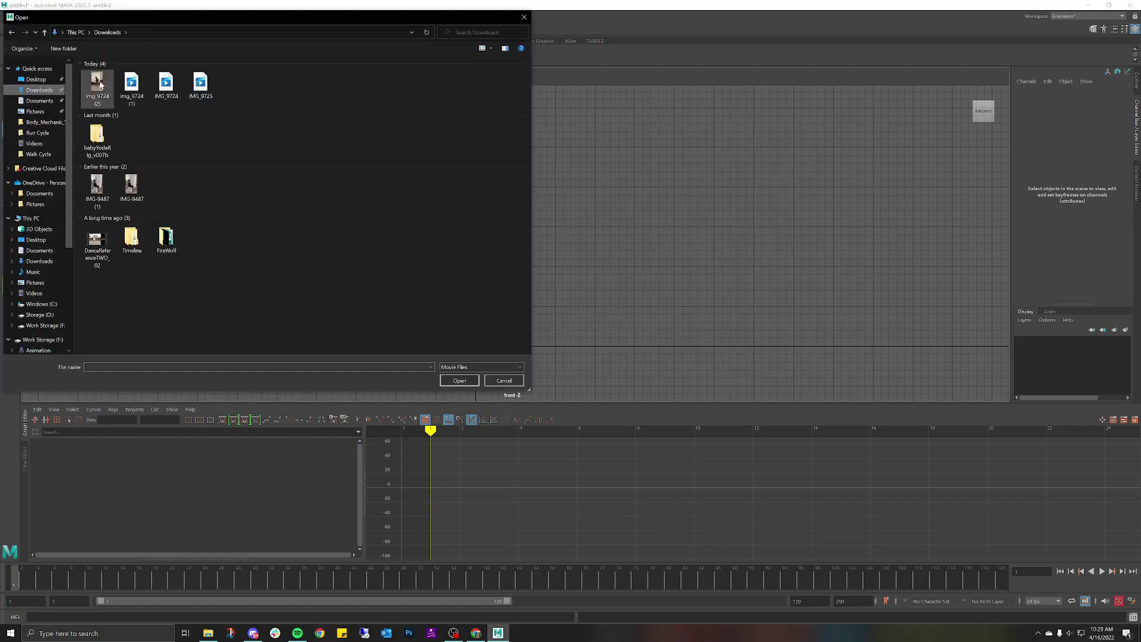
pyautogui.doubleClick(98, 86)
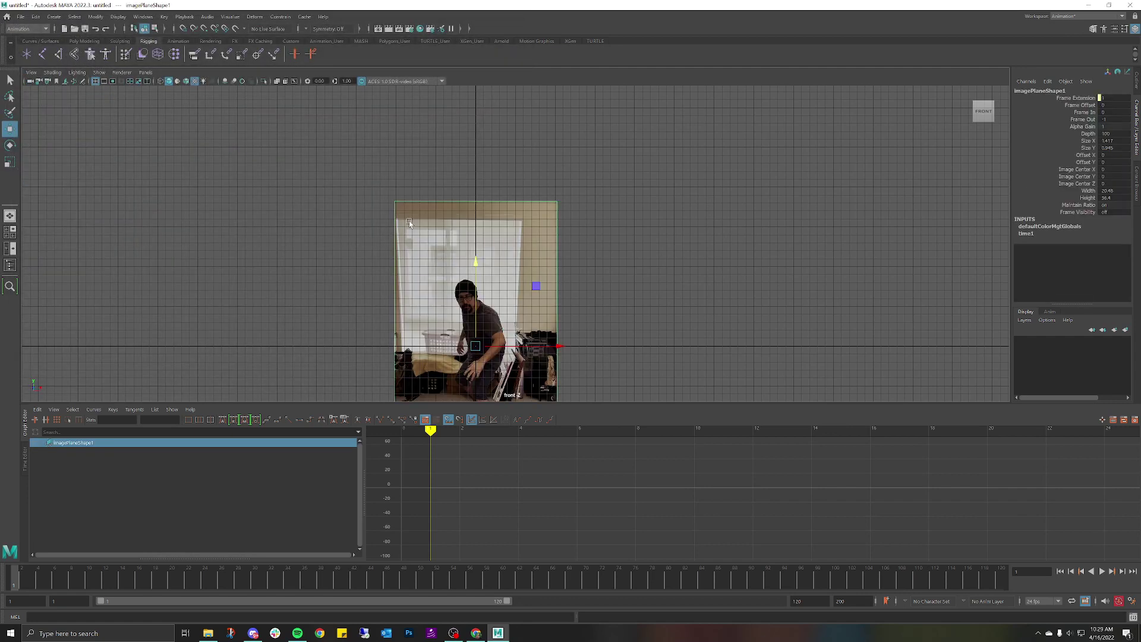
# - Lift the image plane onto the ground line and play the video, then stop
pyautogui.scroll(-1, 508, 254)
pyautogui.moveTo(484, 247); pyautogui.dragTo(465, 158)
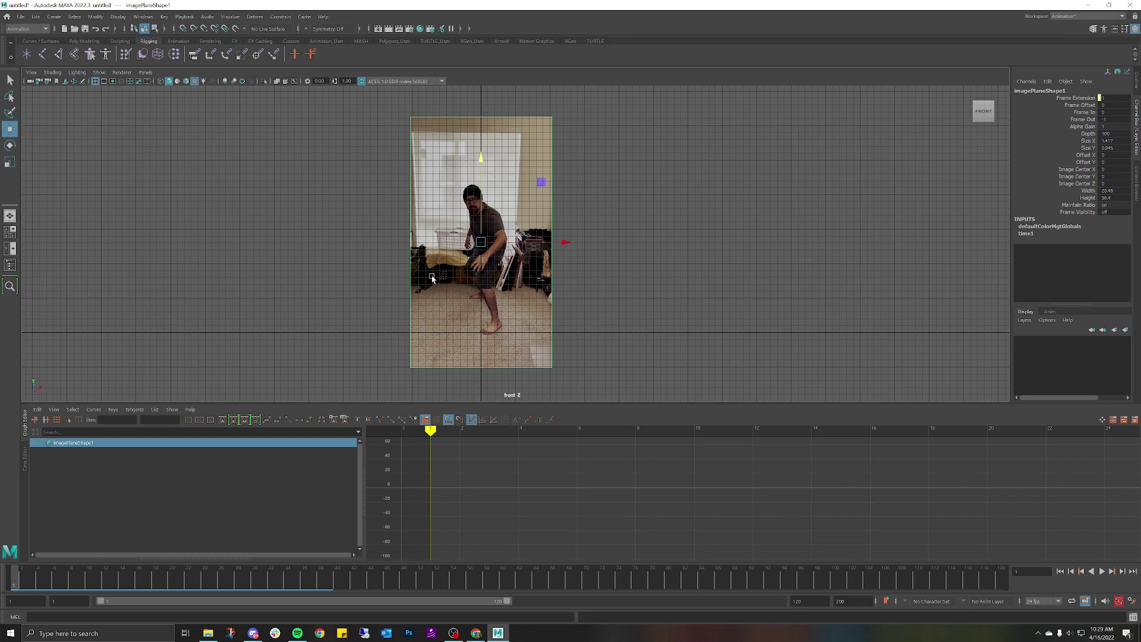
pyautogui.hotkey('alt', 'v')
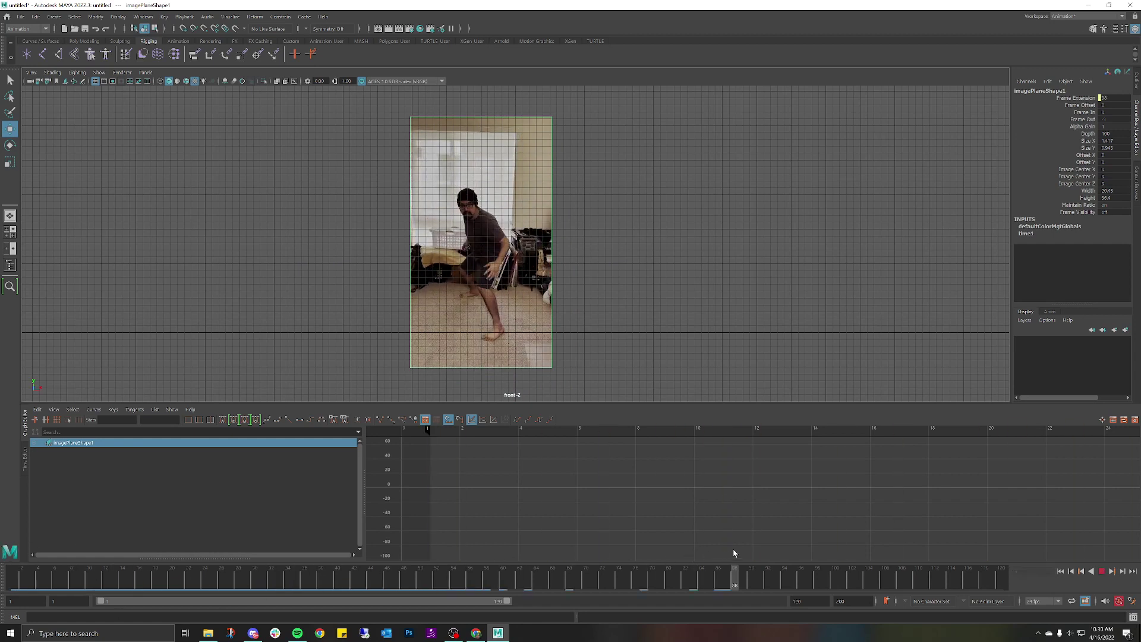
pyautogui.hotkey('alt', 'v')
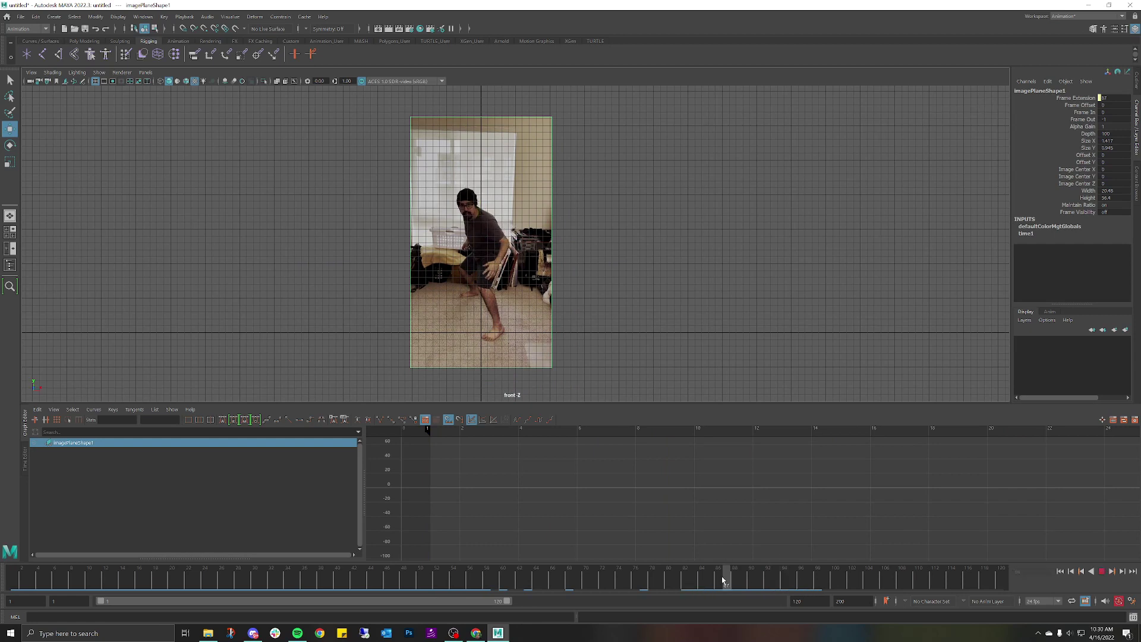